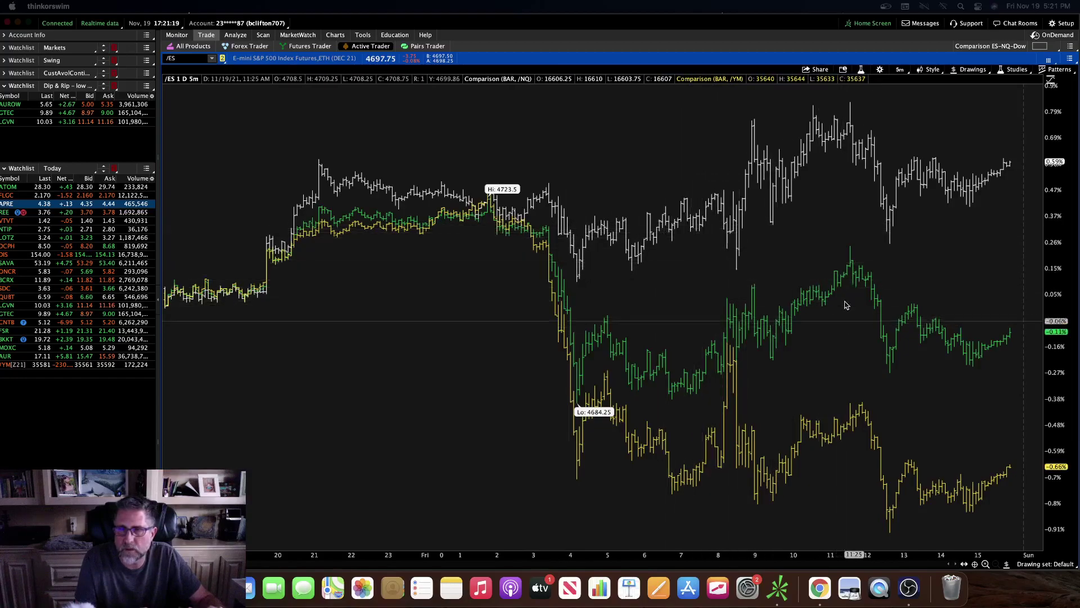
- Delete the /NQ and /YM Comparison studies from the /ES chart and apply the change
{"action": "left_click", "coordinate": [860, 69]}
{"action": "left_click", "coordinate": [585, 208]}
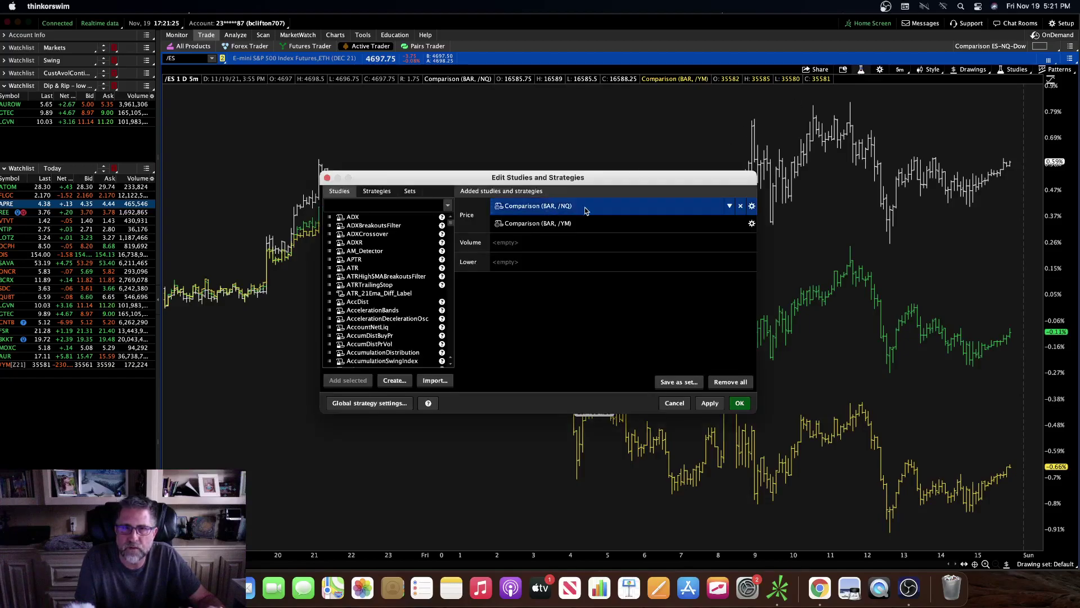
{"action": "left_click", "coordinate": [741, 206]}
{"action": "left_click", "coordinate": [742, 207]}
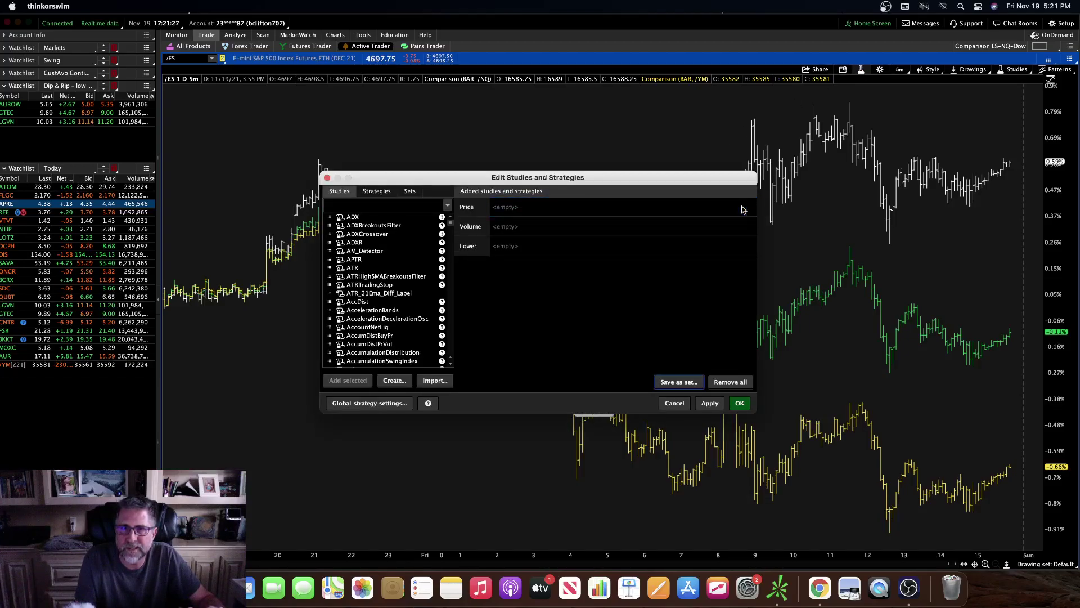
{"action": "left_click", "coordinate": [710, 403]}
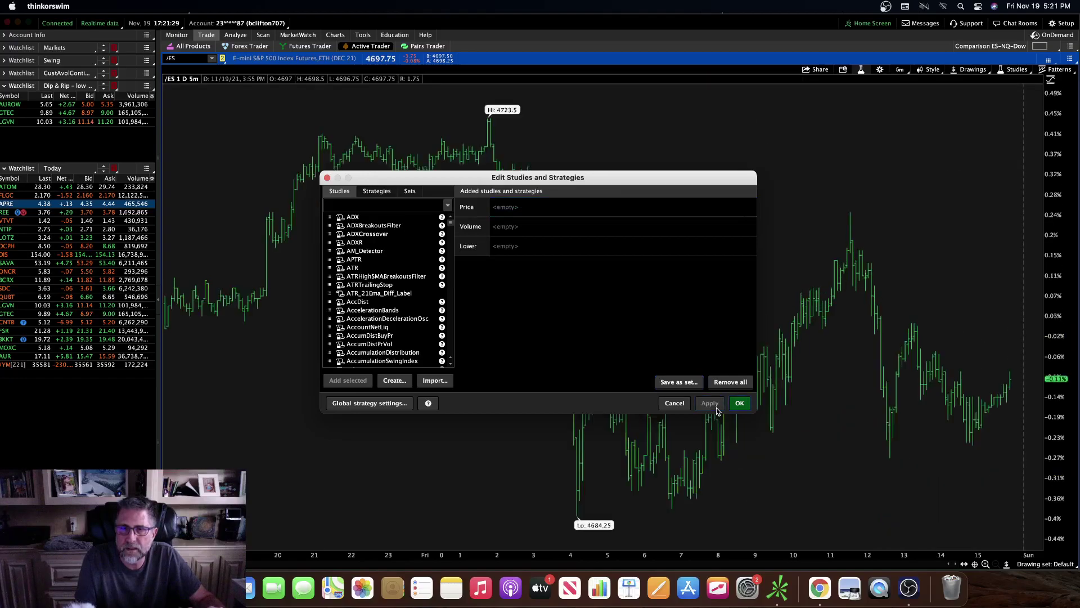
{"action": "left_click", "coordinate": [740, 403]}
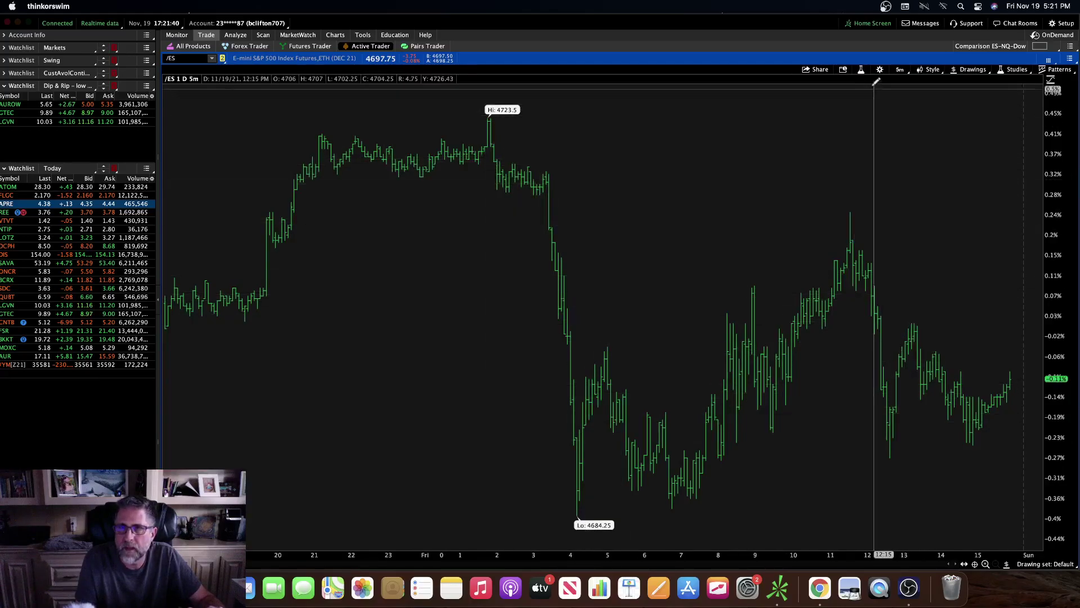
- Search the study list for 'compar' and add two Comparison studies to the price pane
{"action": "left_click", "coordinate": [860, 70]}
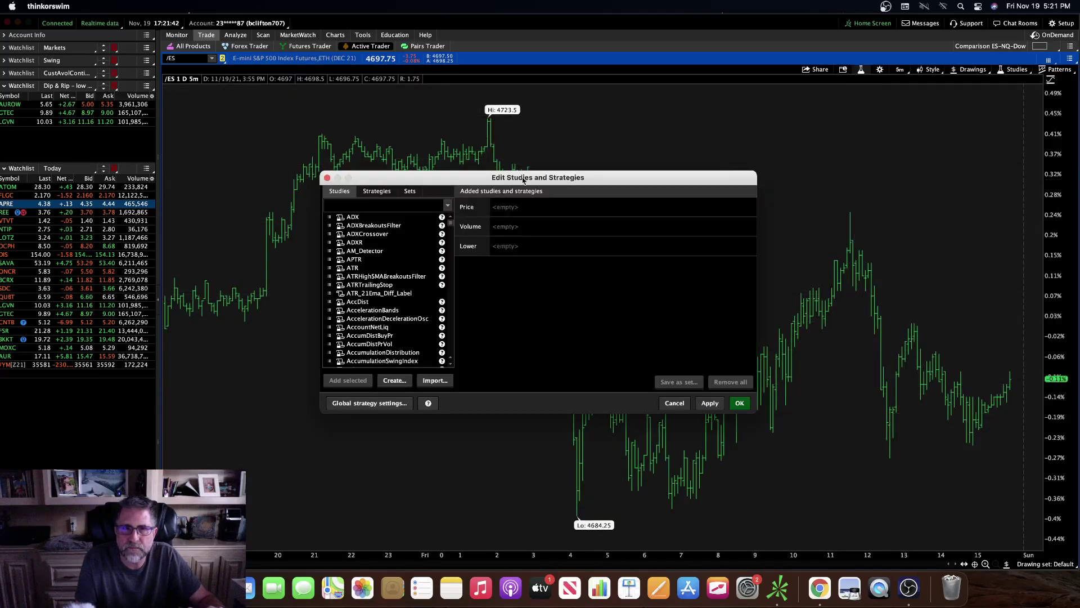
{"action": "left_click", "coordinate": [403, 207]}
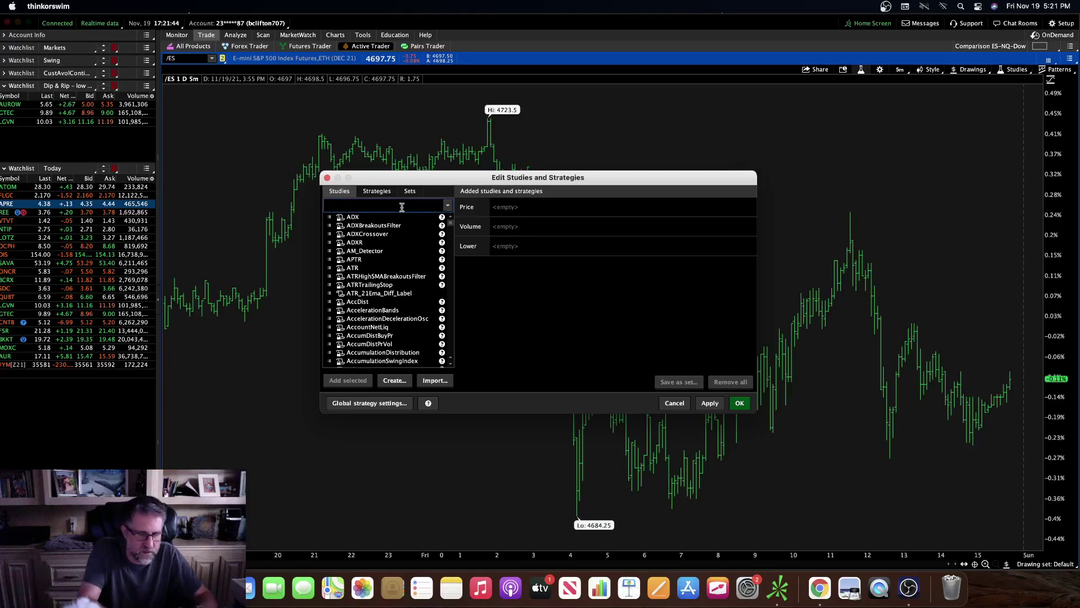
{"action": "type", "text": "compar"}
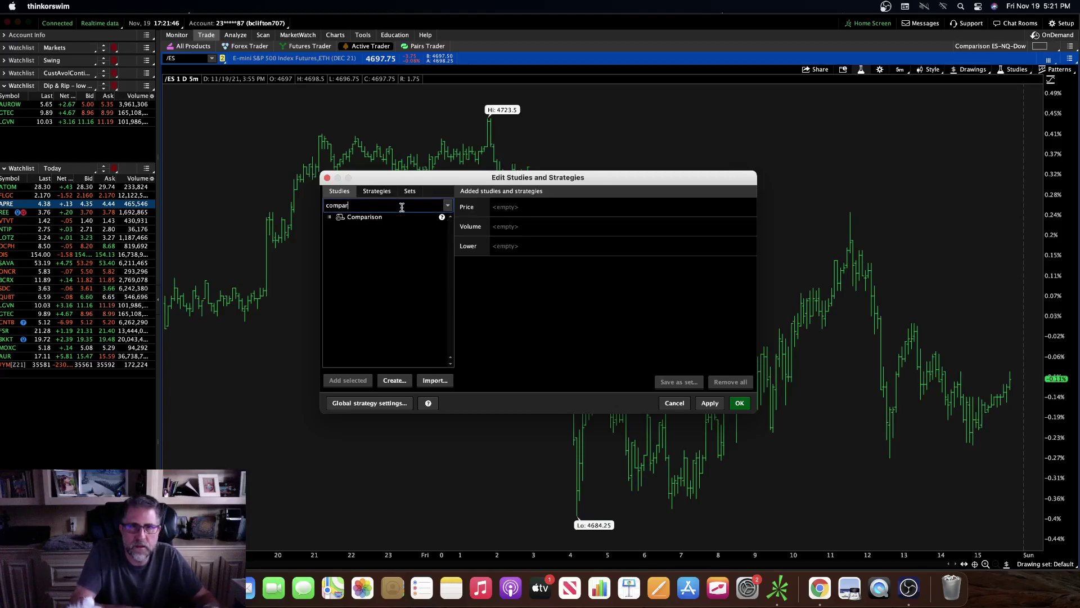
{"action": "left_click", "coordinate": [379, 219]}
{"action": "double_click", "coordinate": [379, 222]}
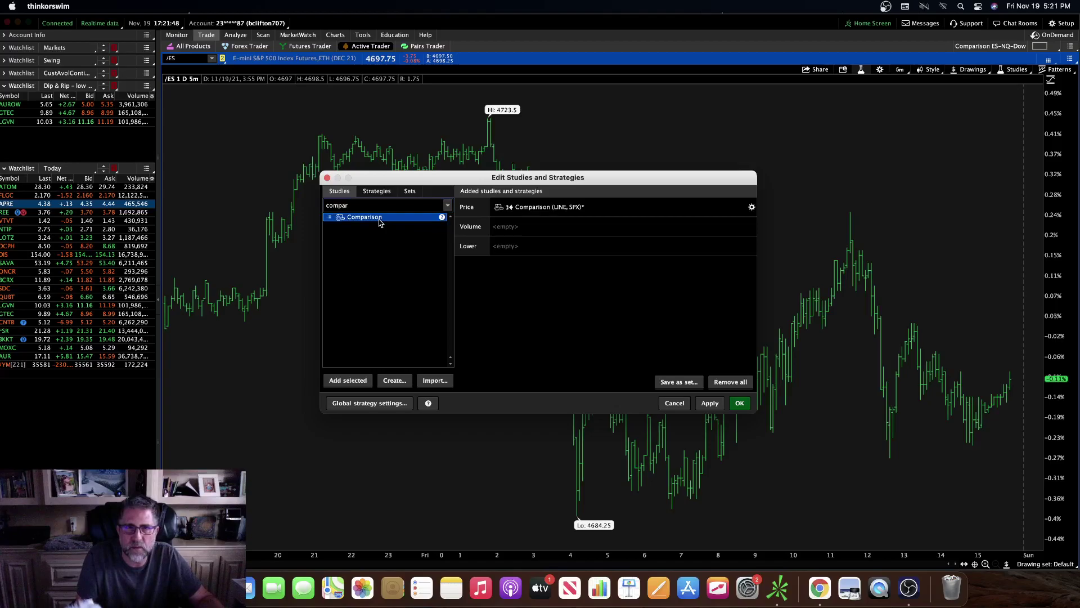
{"action": "double_click", "coordinate": [379, 222]}
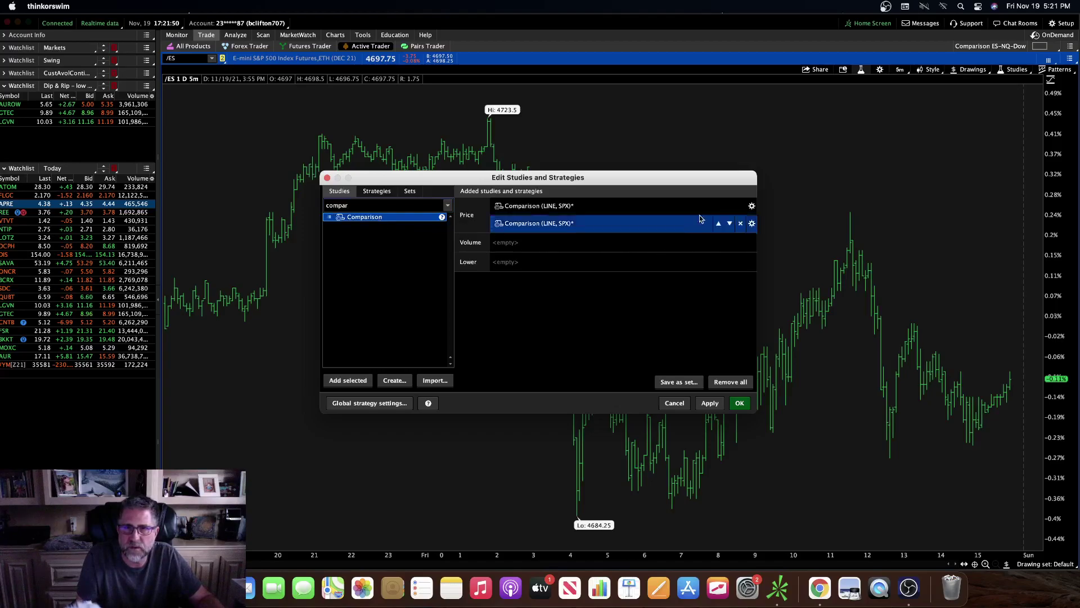
- Set the first Comparison study's secondary security to /NQ with white colour
{"action": "left_click", "coordinate": [752, 207]}
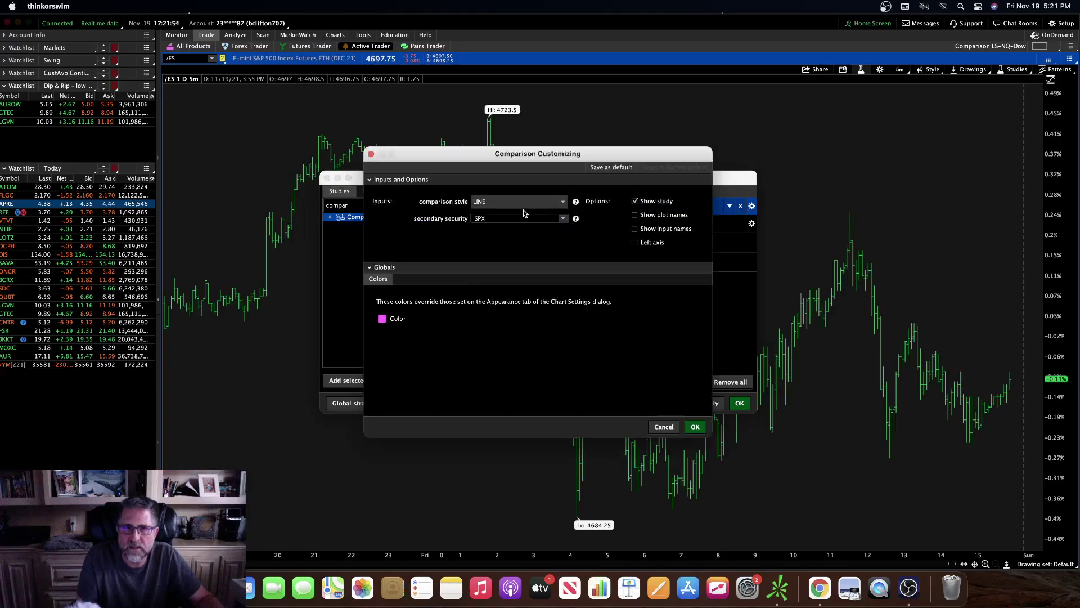
{"action": "left_click", "coordinate": [496, 220]}
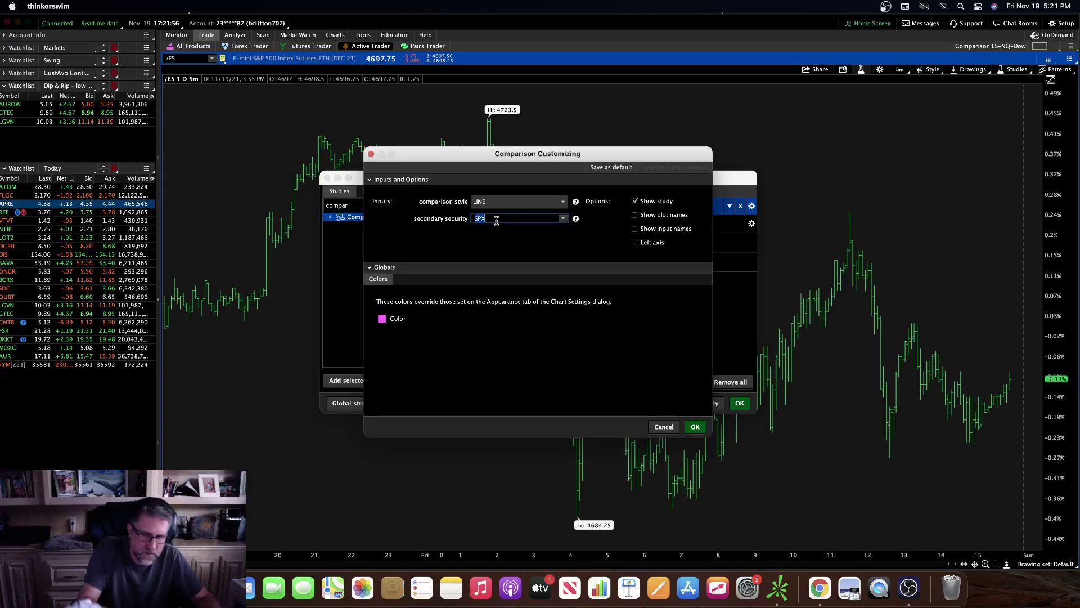
{"action": "type", "text": "/NQ"}
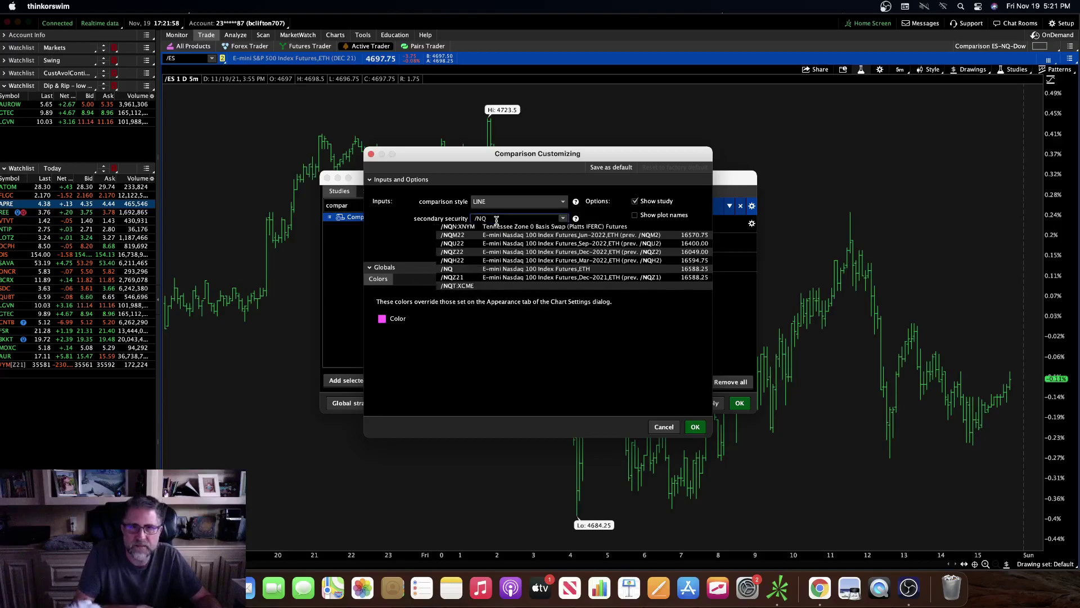
{"action": "left_click", "coordinate": [499, 269]}
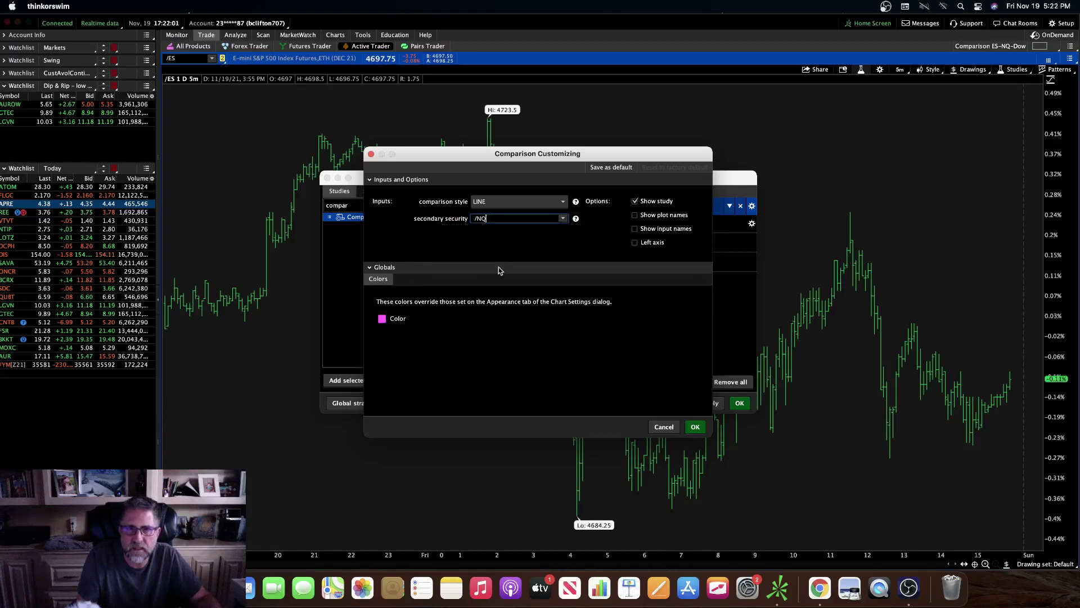
{"action": "left_click", "coordinate": [382, 319]}
{"action": "left_click", "coordinate": [377, 360]}
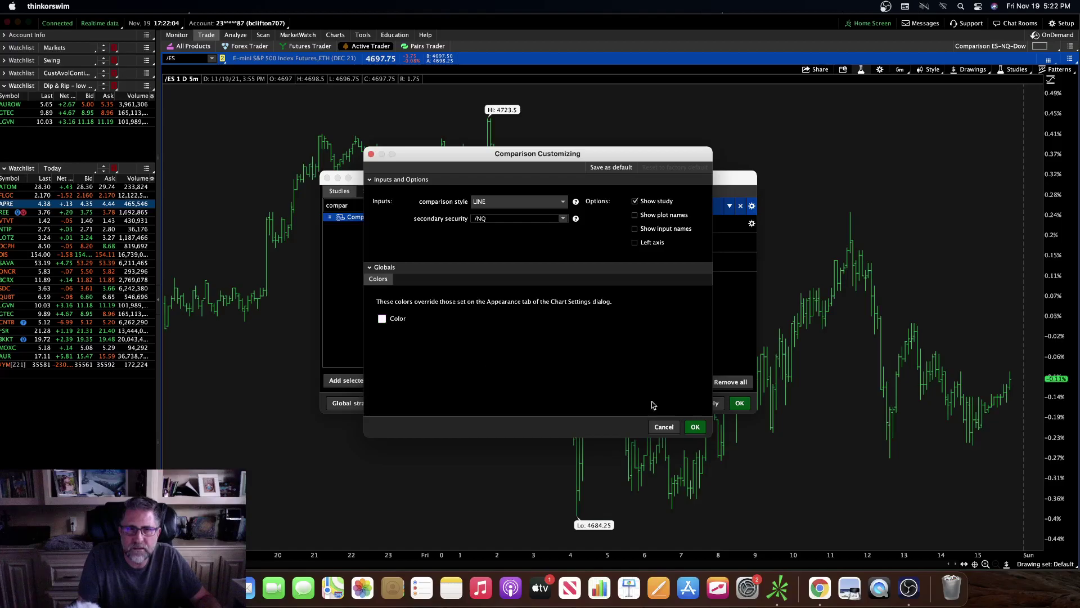
{"action": "left_click", "coordinate": [696, 427]}
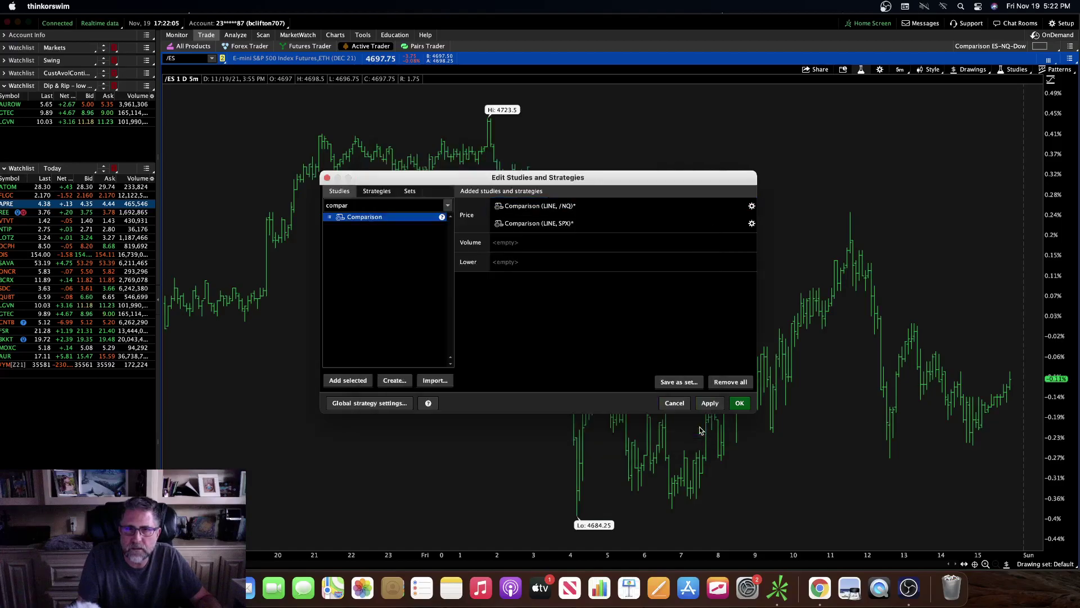
- Change the /NQ Comparison study's style to BAR
{"action": "left_click", "coordinate": [752, 223]}
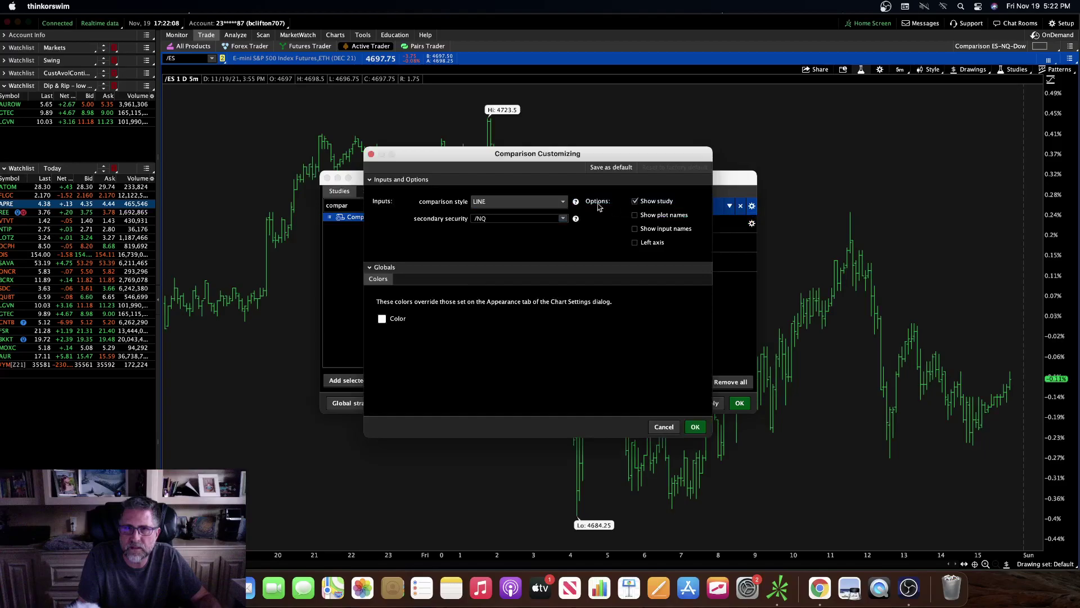
{"action": "left_click", "coordinate": [561, 202]}
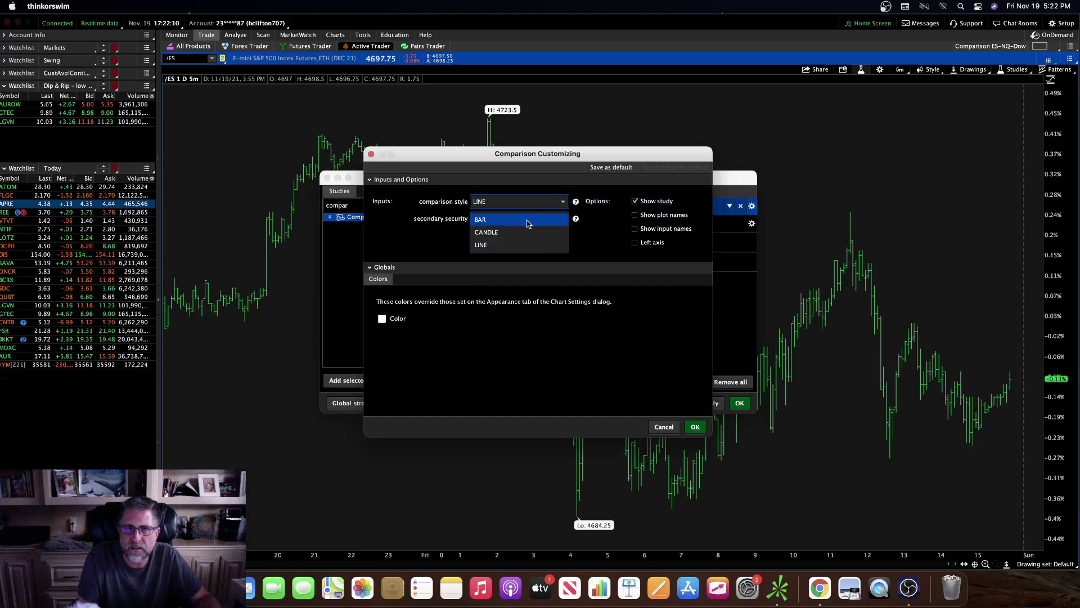
{"action": "left_click", "coordinate": [528, 219]}
{"action": "left_click", "coordinate": [696, 427]}
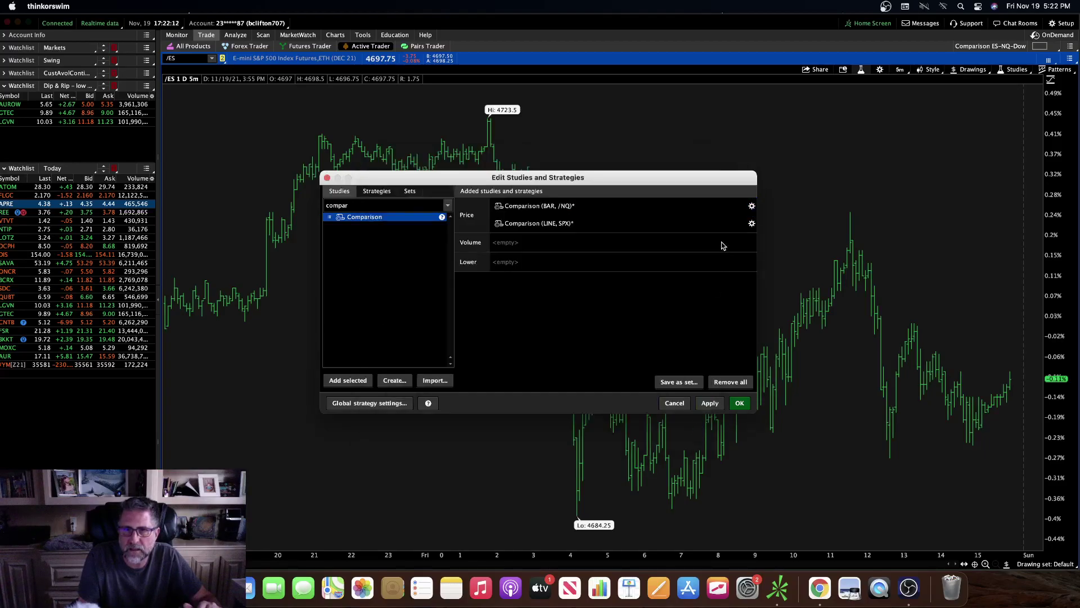
- Switch the second Comparison to BAR style and its secondary security from SPX to /YM
{"action": "mouse_move", "coordinate": [734, 230]}
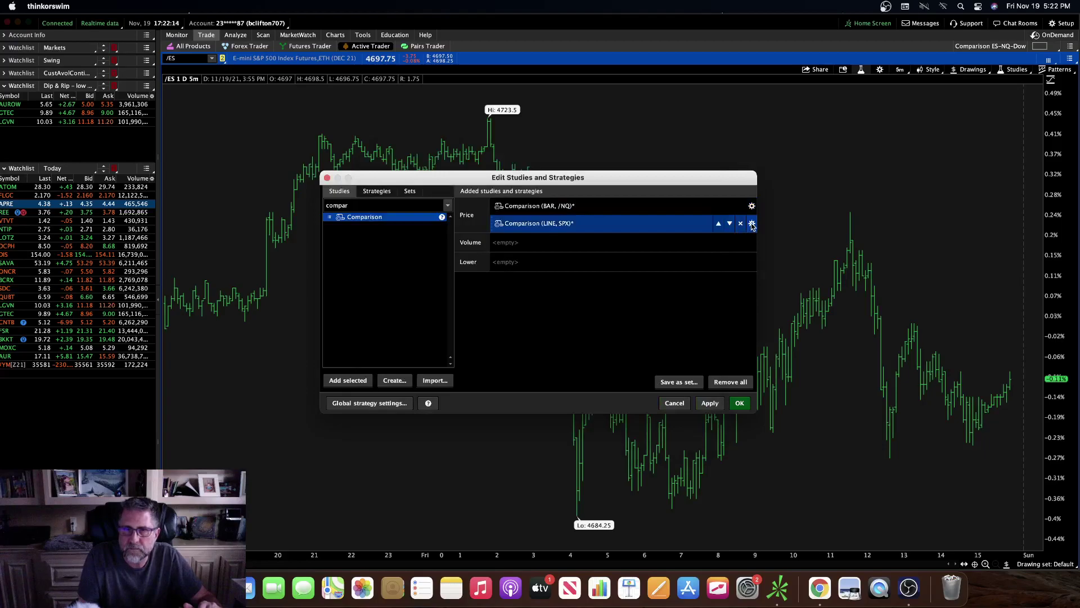
{"action": "left_click", "coordinate": [752, 224]}
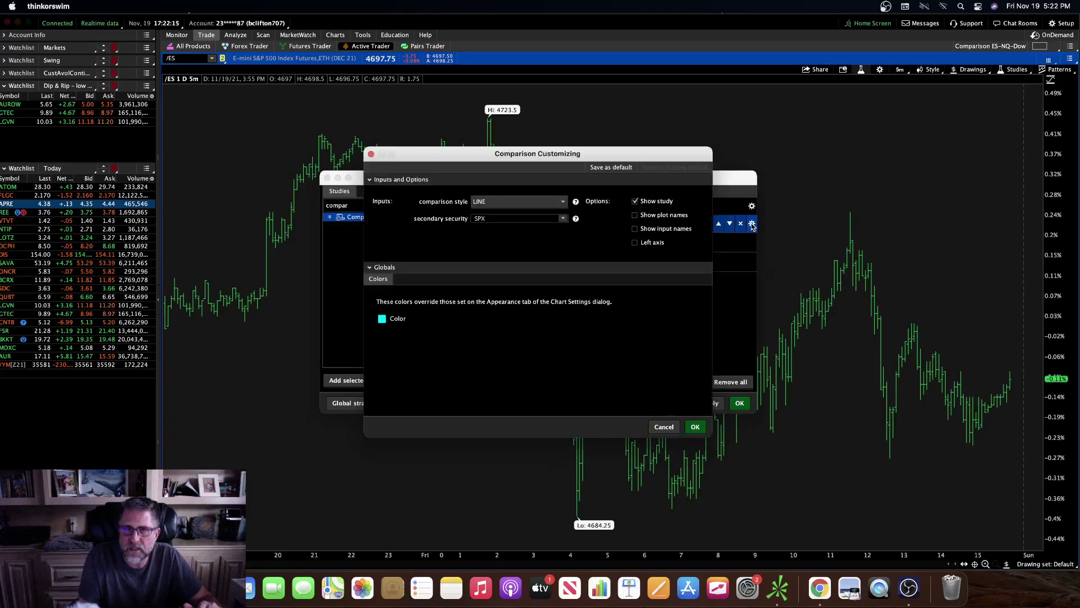
{"action": "left_click", "coordinate": [539, 201]}
{"action": "left_click", "coordinate": [533, 216]}
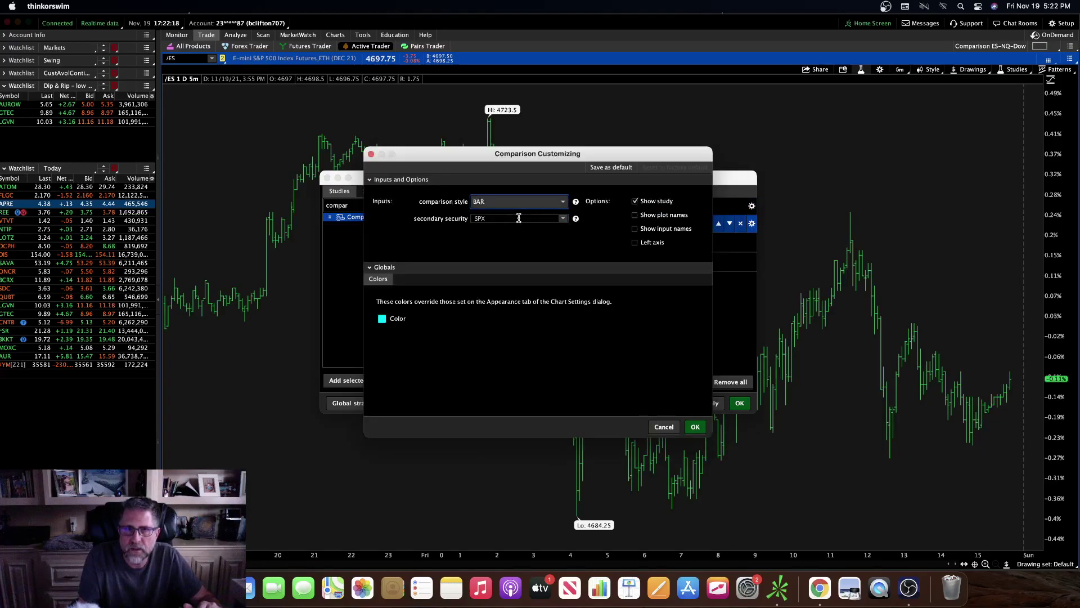
{"action": "left_click", "coordinate": [499, 218]}
{"action": "type", "text": "/"}
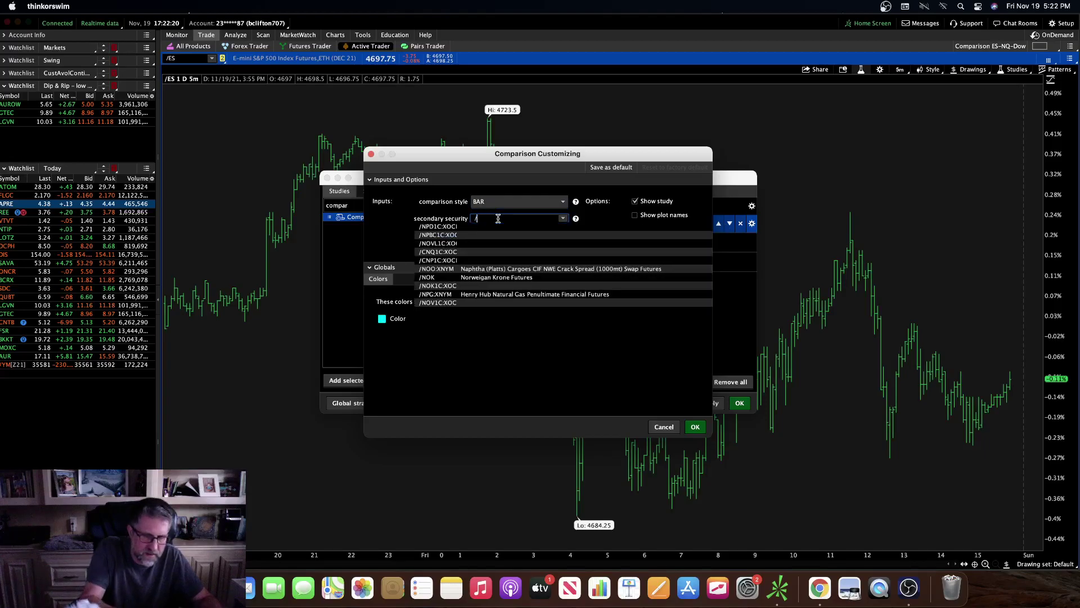
{"action": "type", "text": "YM"}
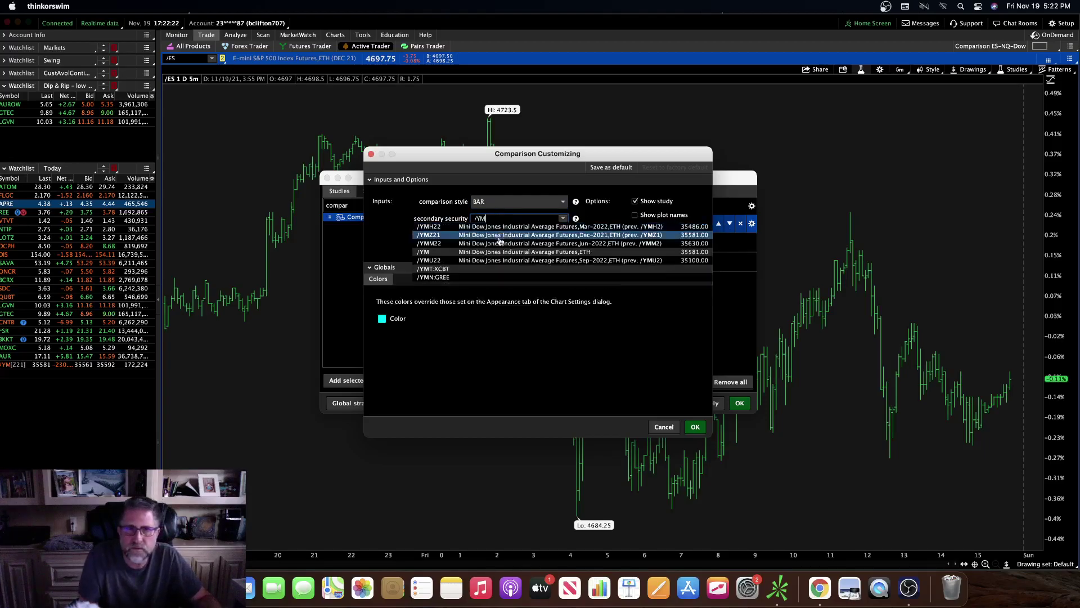
{"action": "left_click", "coordinate": [498, 252]}
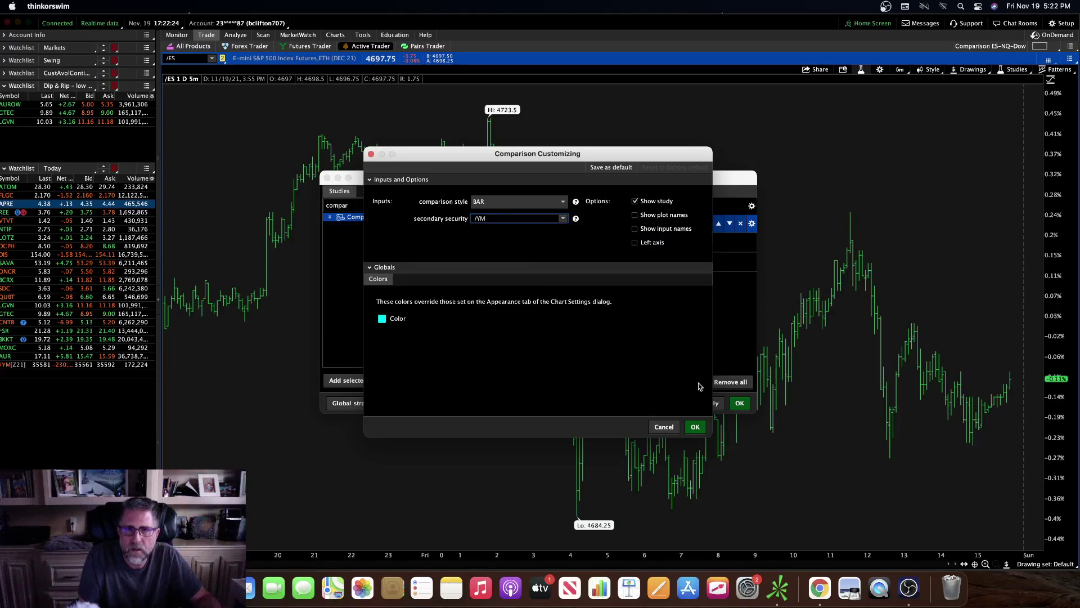
{"action": "left_click", "coordinate": [695, 428]}
- Apply both comparisons to the chart, then recolour the /YM comparison bars yellow
{"action": "left_click", "coordinate": [711, 405]}
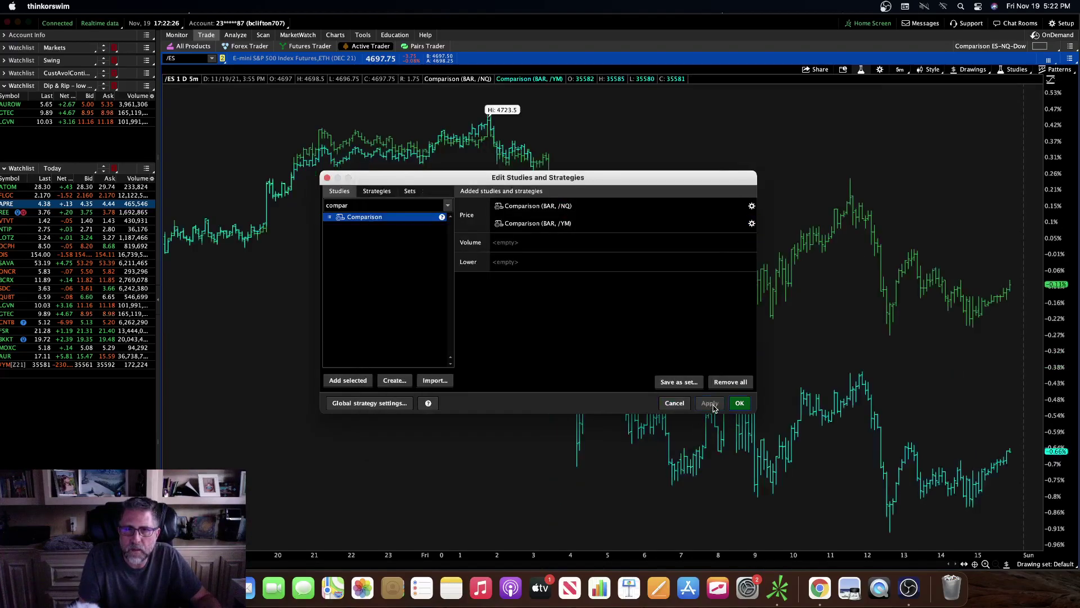
{"action": "left_click", "coordinate": [738, 404]}
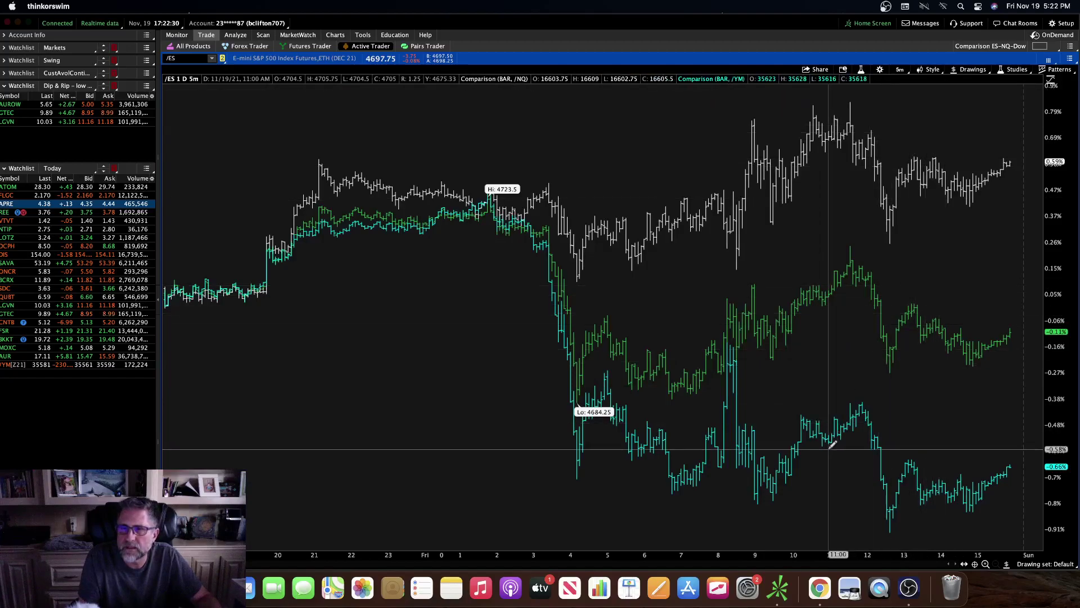
{"action": "left_click", "coordinate": [863, 69]}
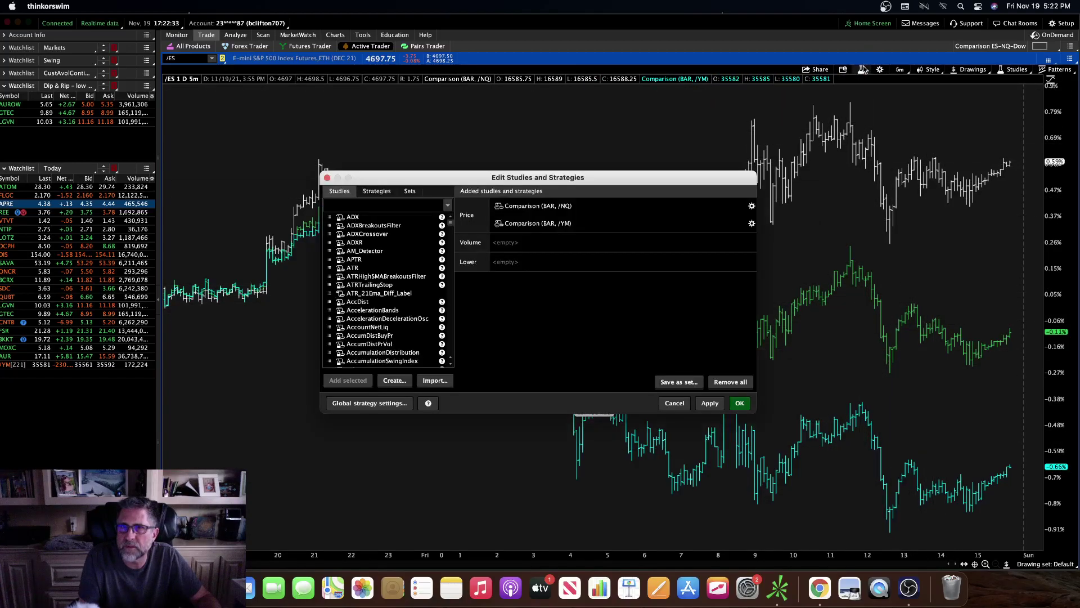
{"action": "left_click", "coordinate": [751, 224]}
{"action": "left_click", "coordinate": [383, 319]}
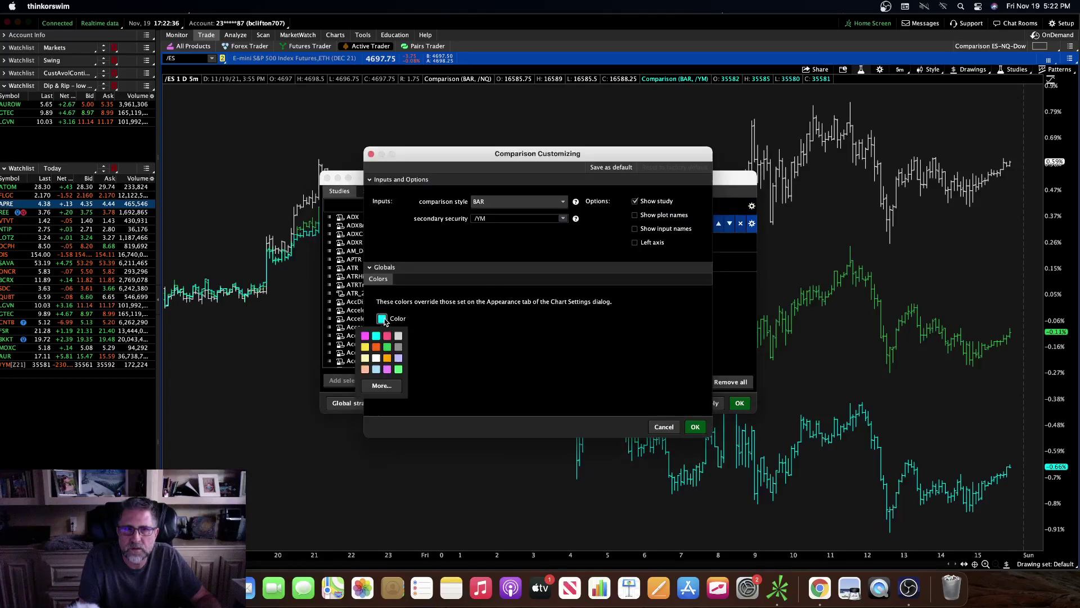
{"action": "left_click", "coordinate": [365, 347]}
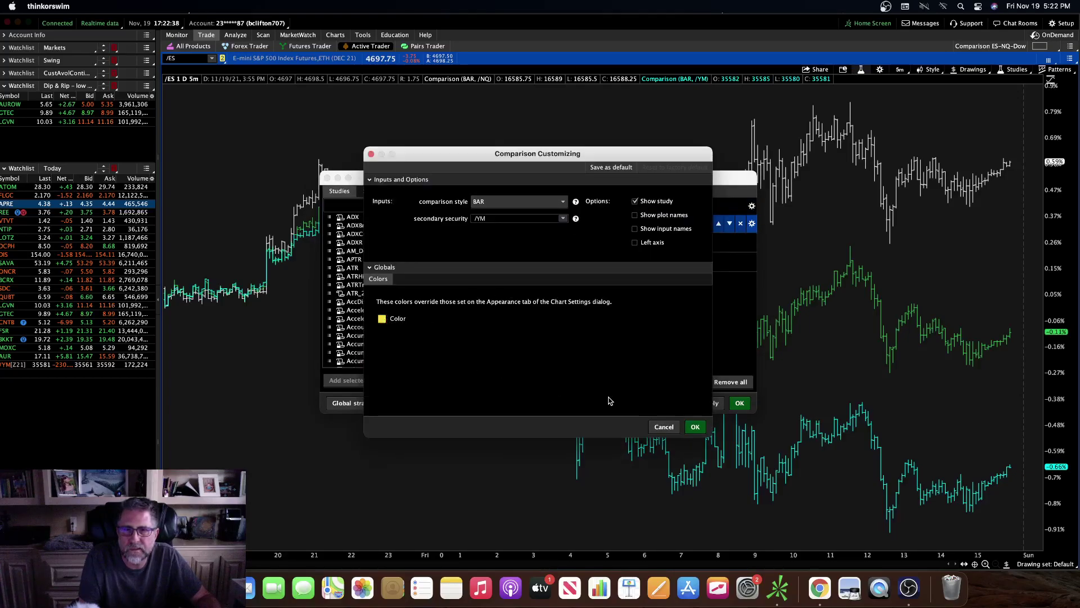
{"action": "left_click", "coordinate": [696, 427]}
{"action": "left_click", "coordinate": [739, 403]}
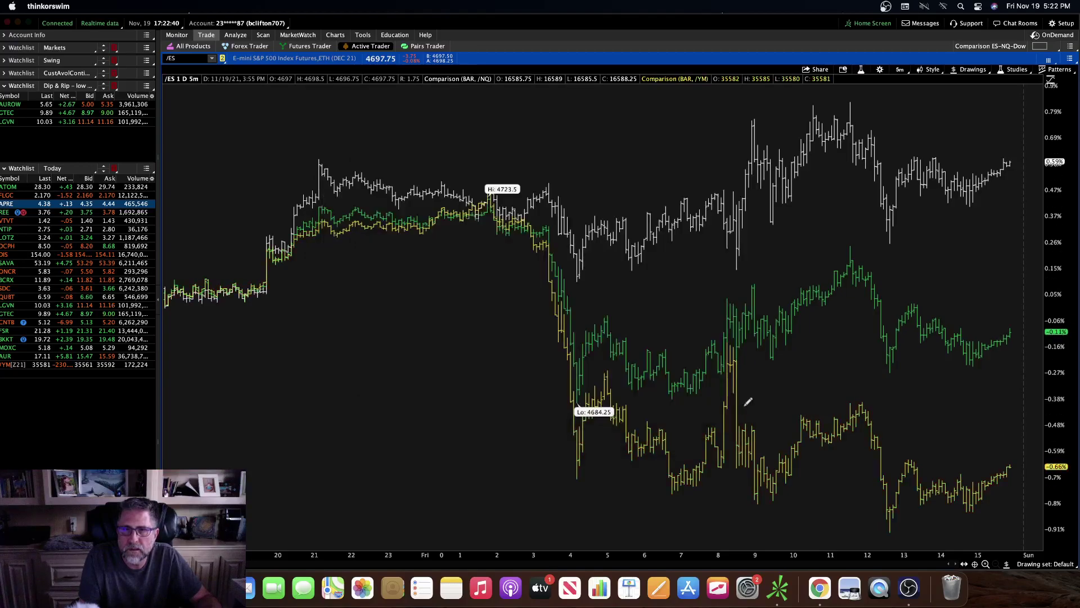